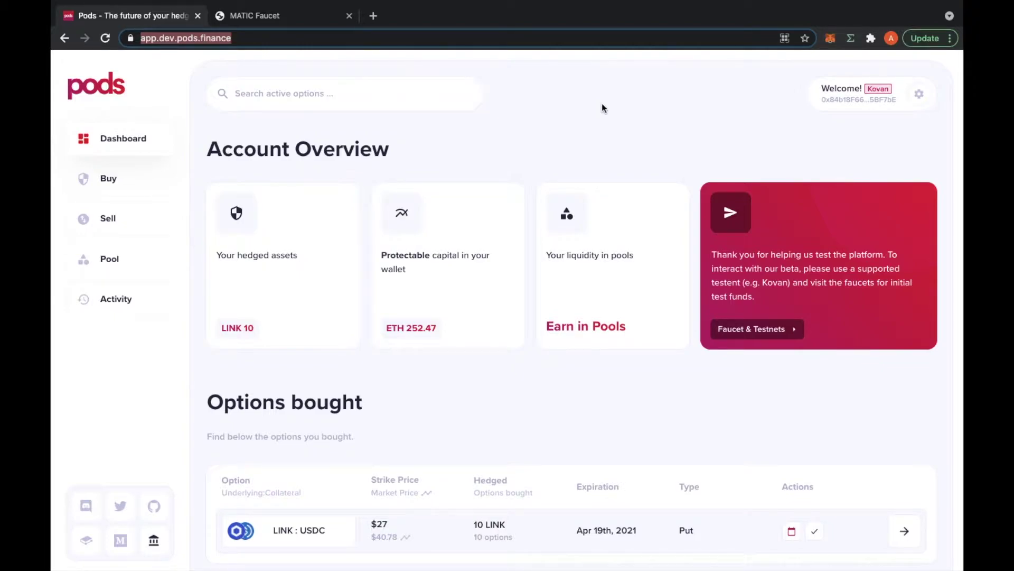
Step: Start a custom network in MetaMask named Mumbai Testnet
click(831, 40)
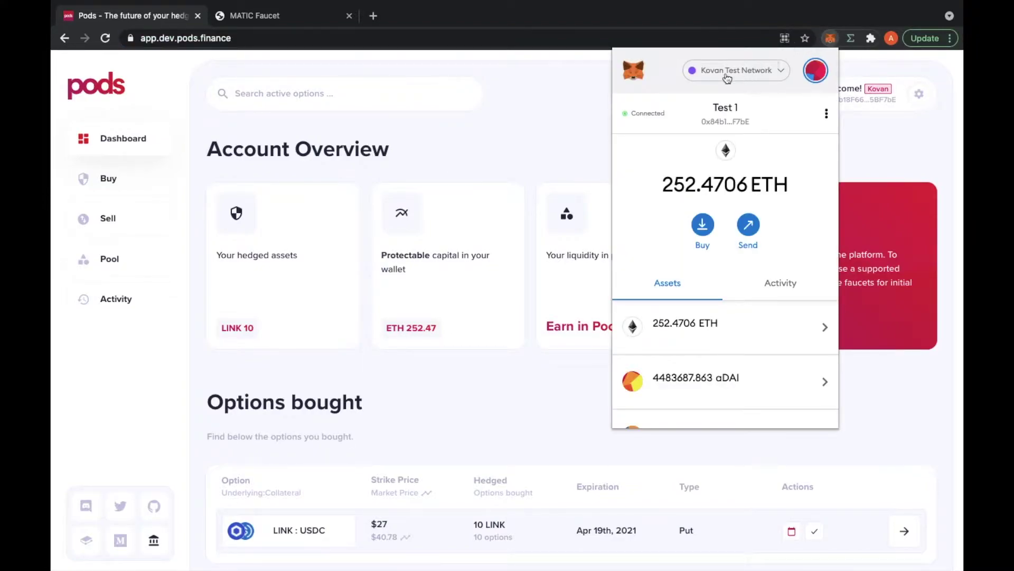
click(740, 77)
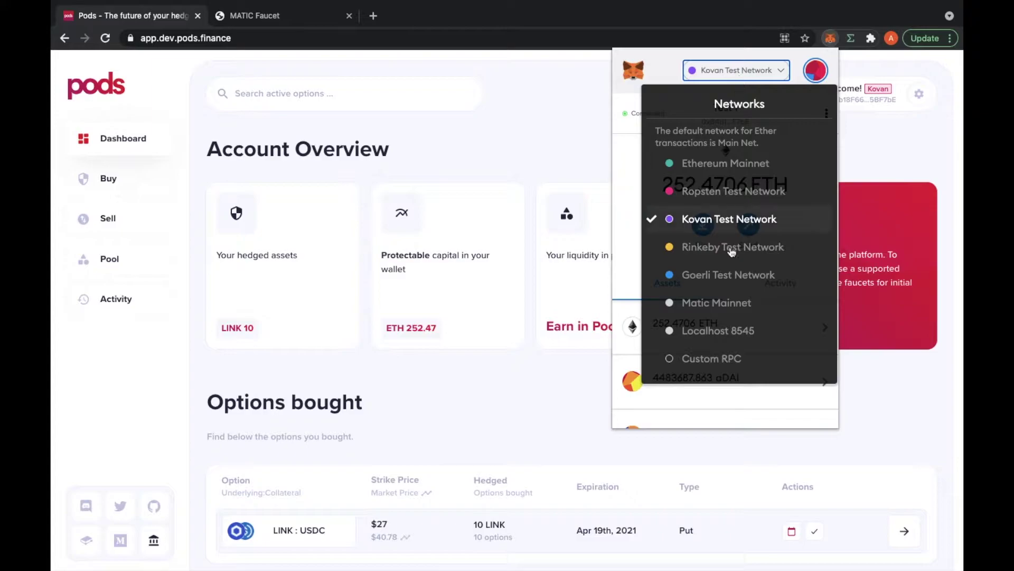
click(773, 370)
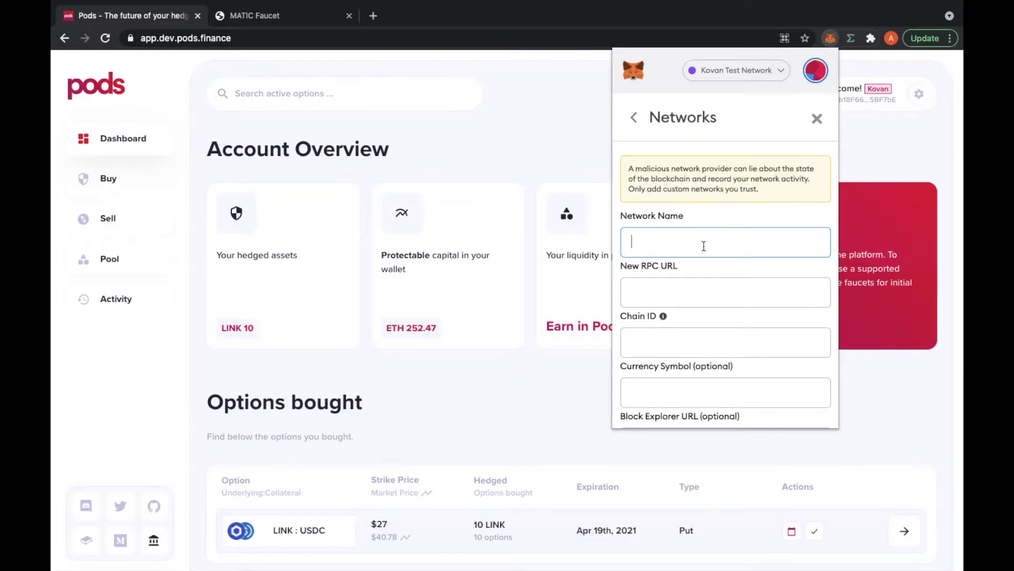
text(Mumb)
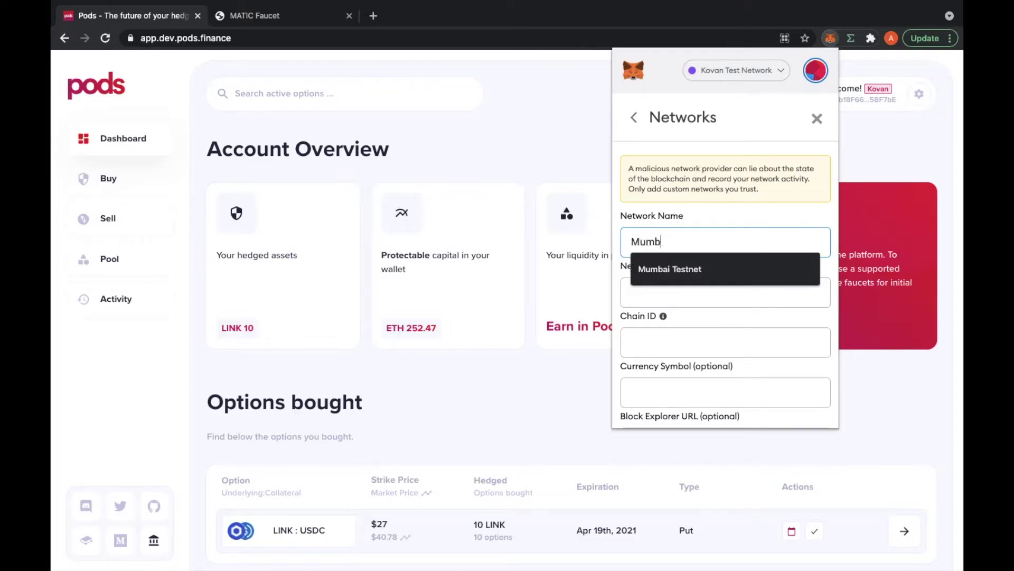
text(ai Testnet)
key(Tab)
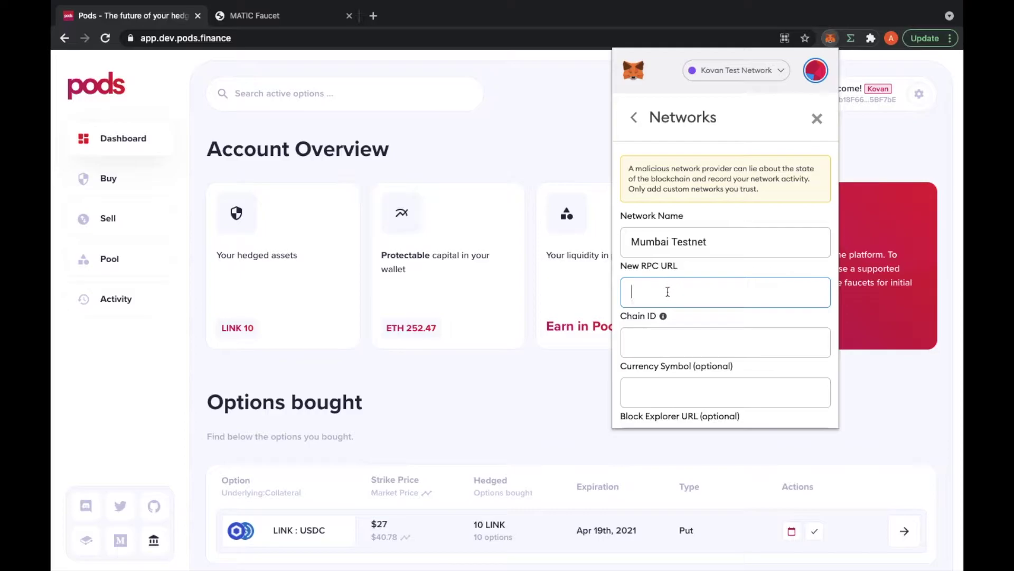
Step: Fill in the RPC URL rpc-mumbai.matic.today, copied from the notes
key(alt+Tab)
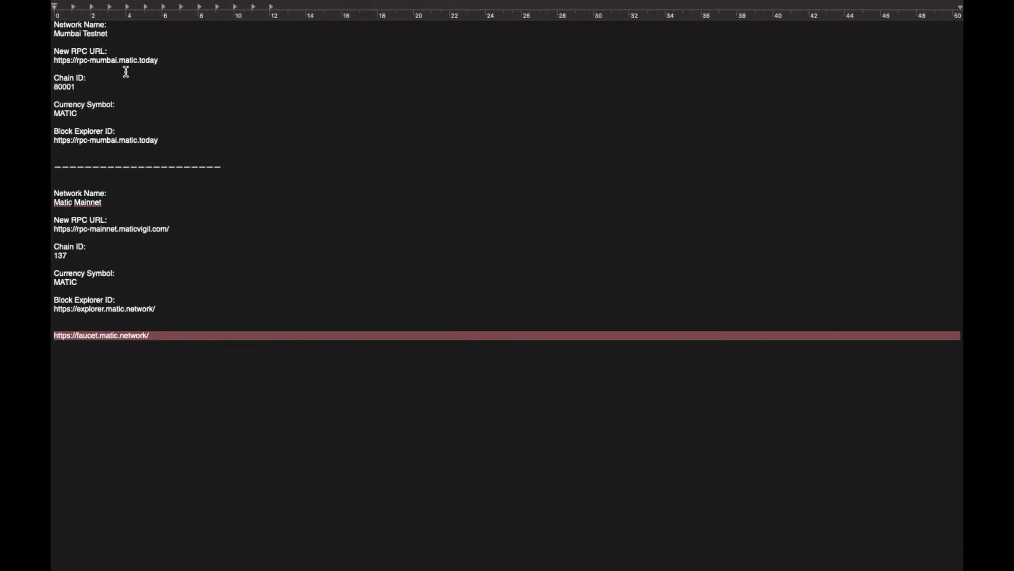
click(121, 61)
key(super+c)
key(ctrl+Left)
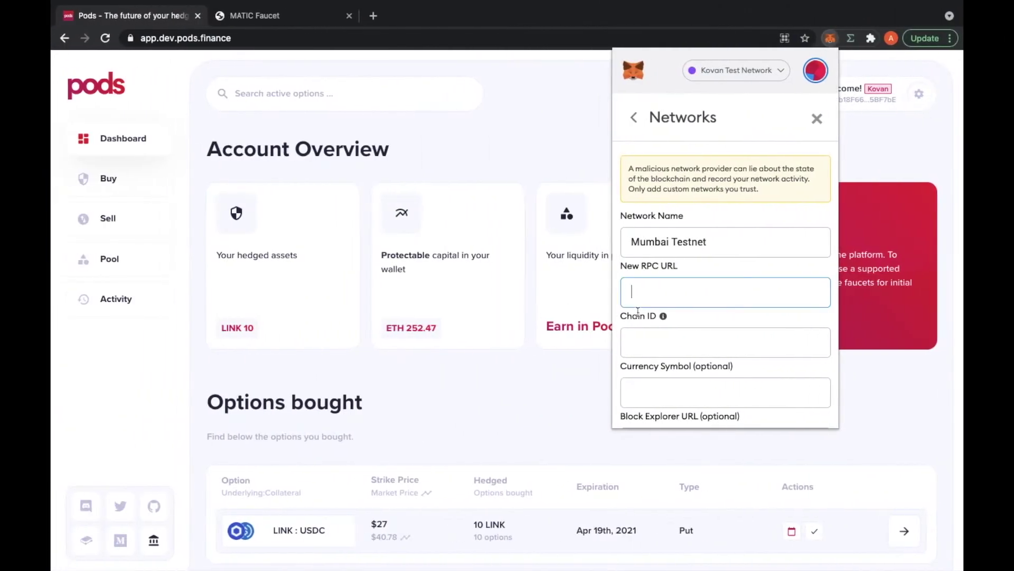
click(700, 290)
key(super+v)
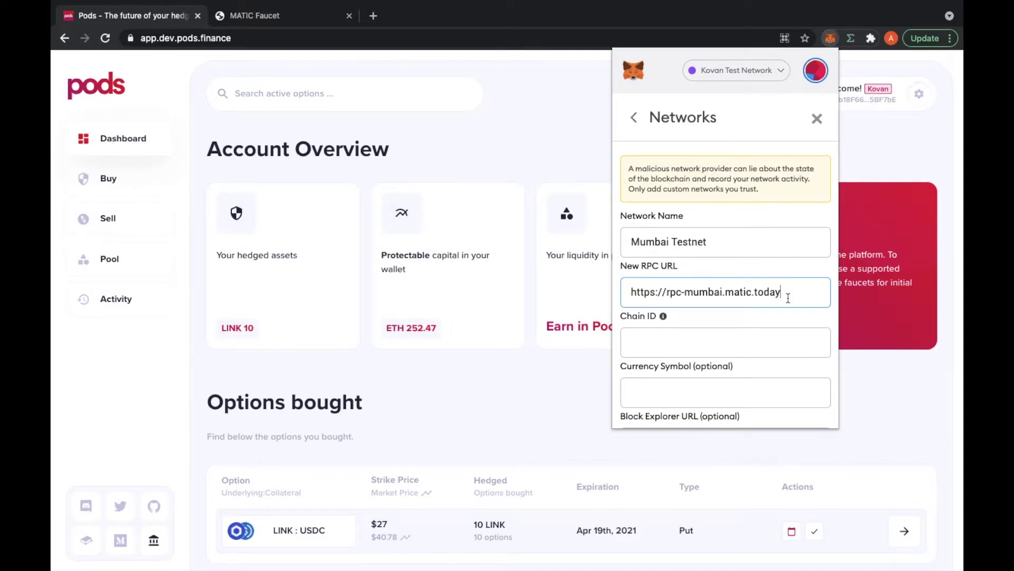
Step: Enter chain ID 80001, copied from the notes
click(735, 342)
key(ctrl+Right)
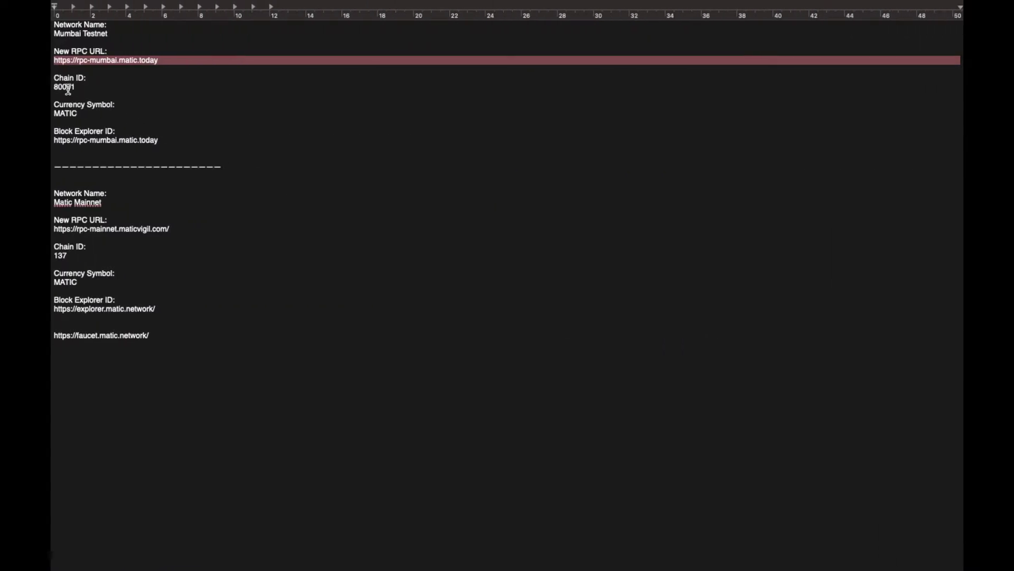
double_click(64, 86)
key(ctrl+Left)
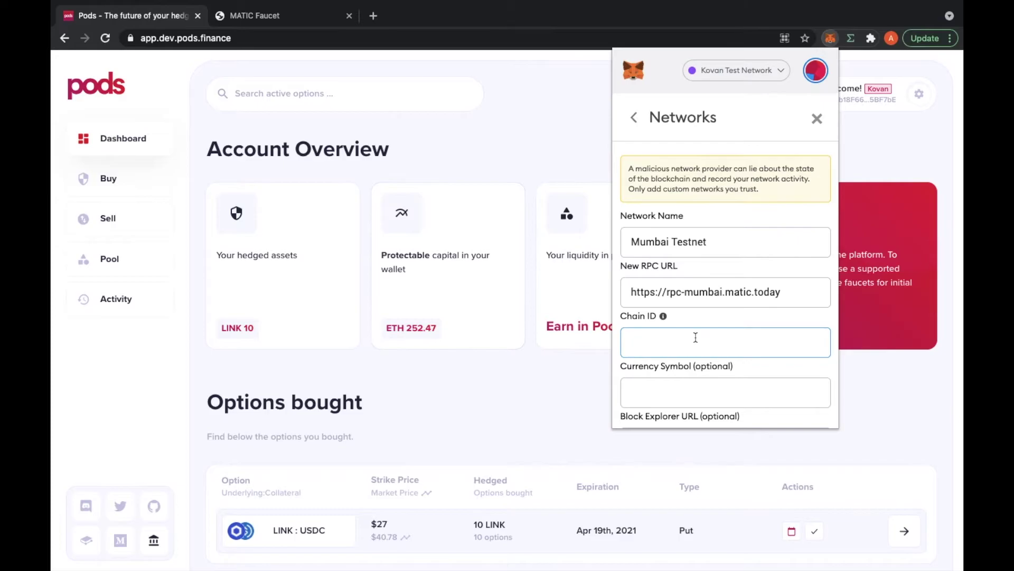
key(super+v)
Step: Set currency symbol MATIC, paste the block explorer URL, and save the network
click(703, 396)
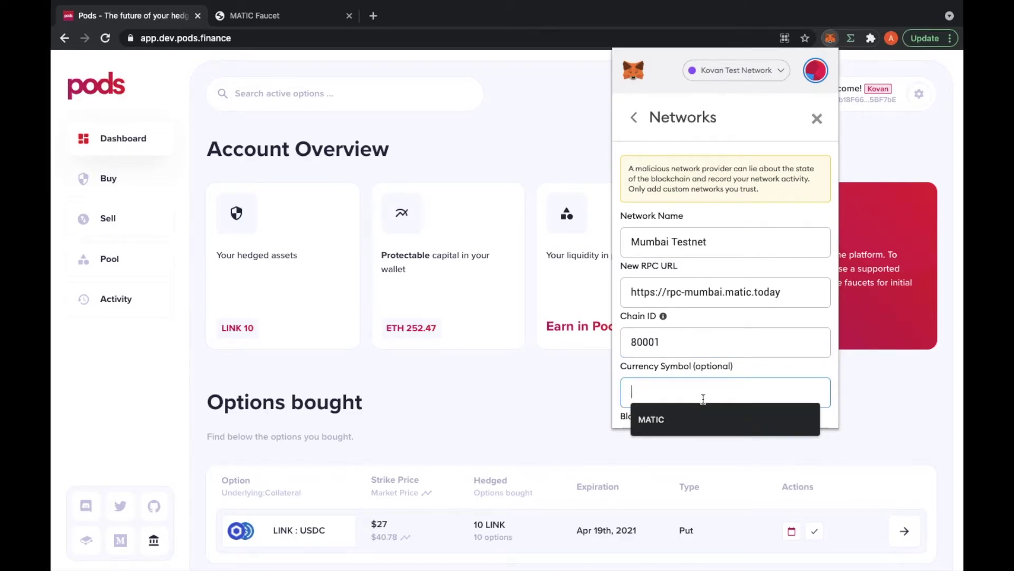
text(MATIC)
scroll(719, 399, down, 2)
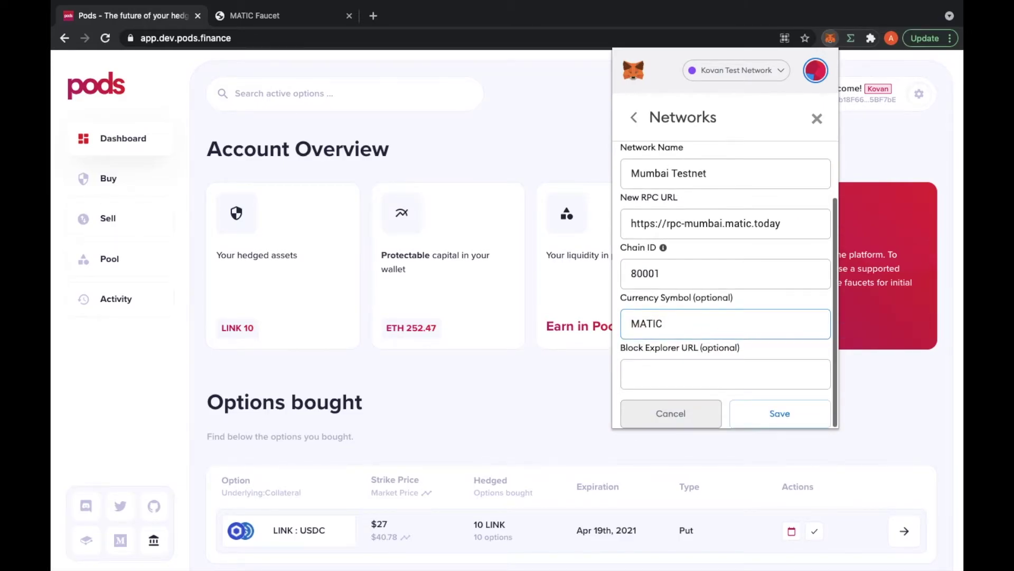
click(744, 370)
key(ctrl+Right)
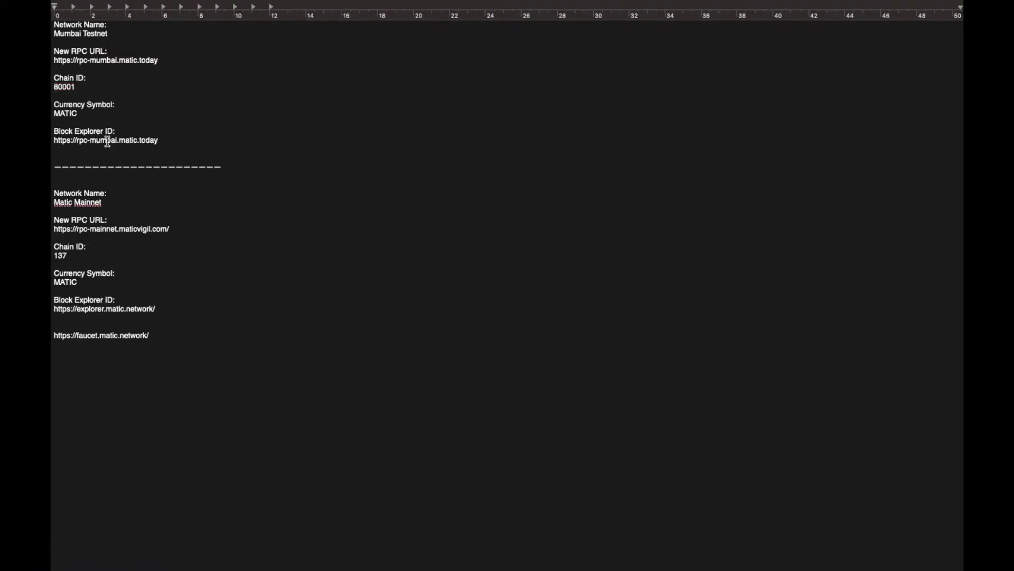
triple_click(107, 142)
key(ctrl+Left)
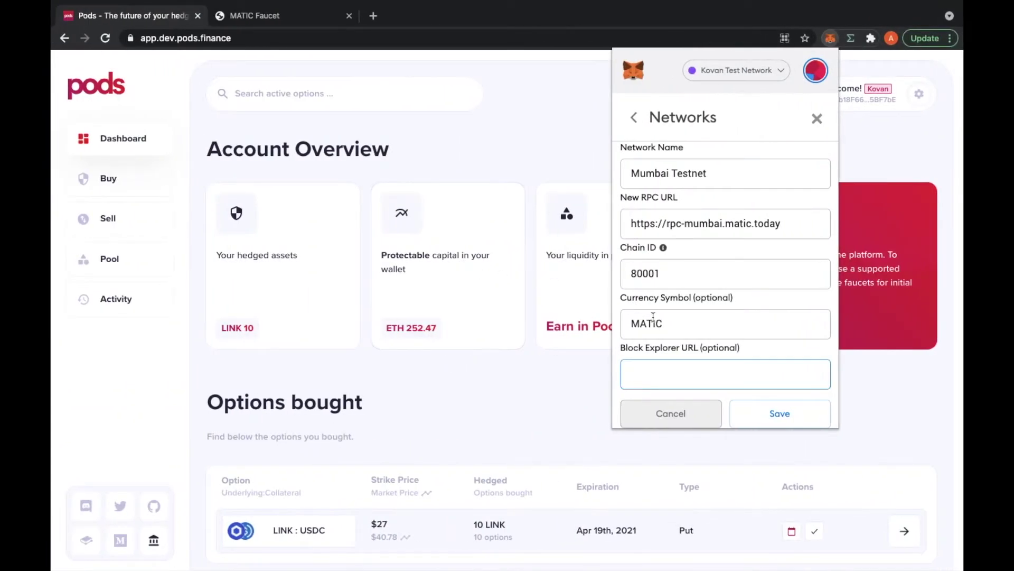
key(super+v)
click(784, 415)
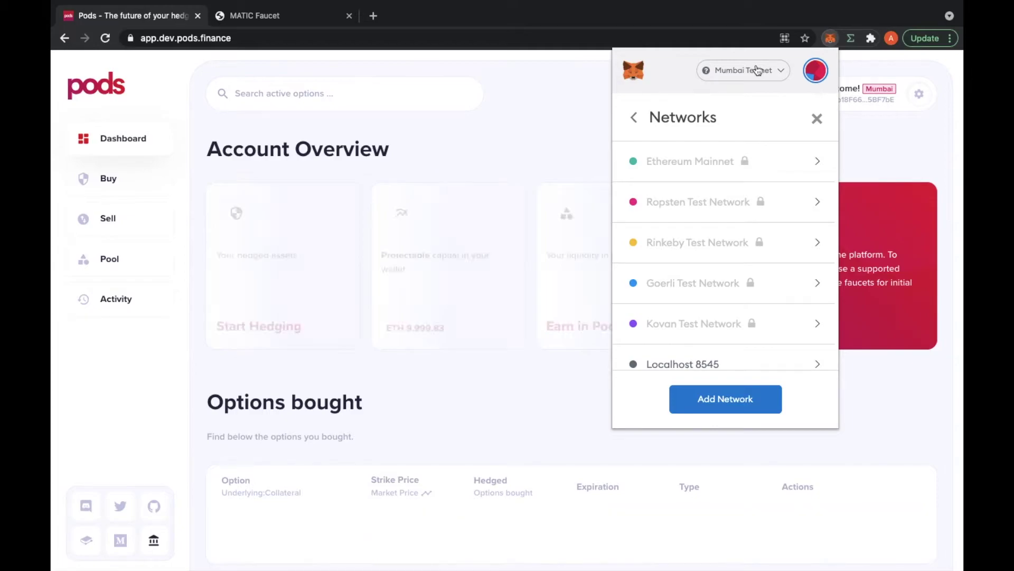
Step: Dismiss the MetaMask popup to reveal the Pods dashboard on Mumbai
click(574, 87)
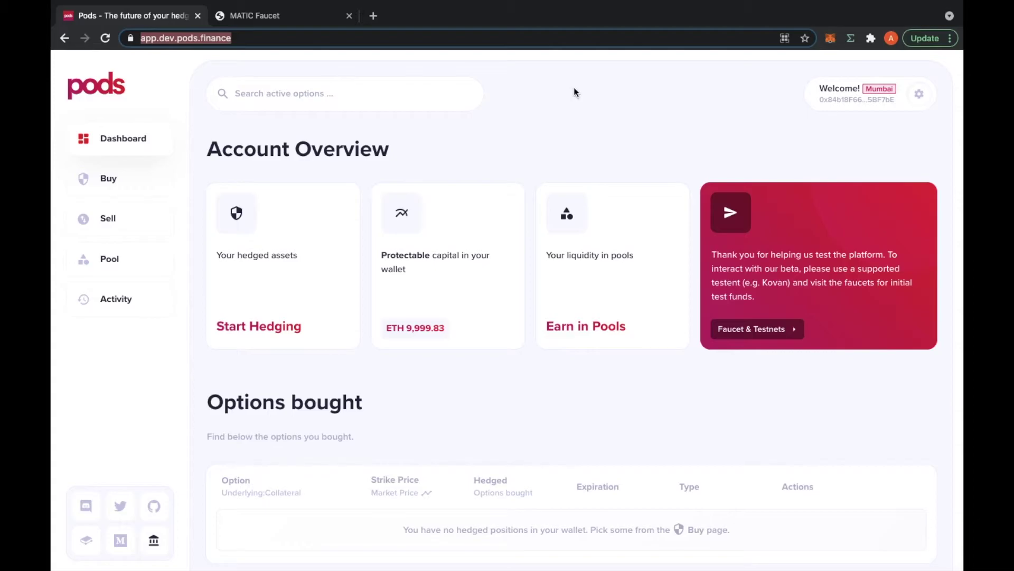
Step: Copy the MetaMask account address into the Matic Faucet address field
click(310, 15)
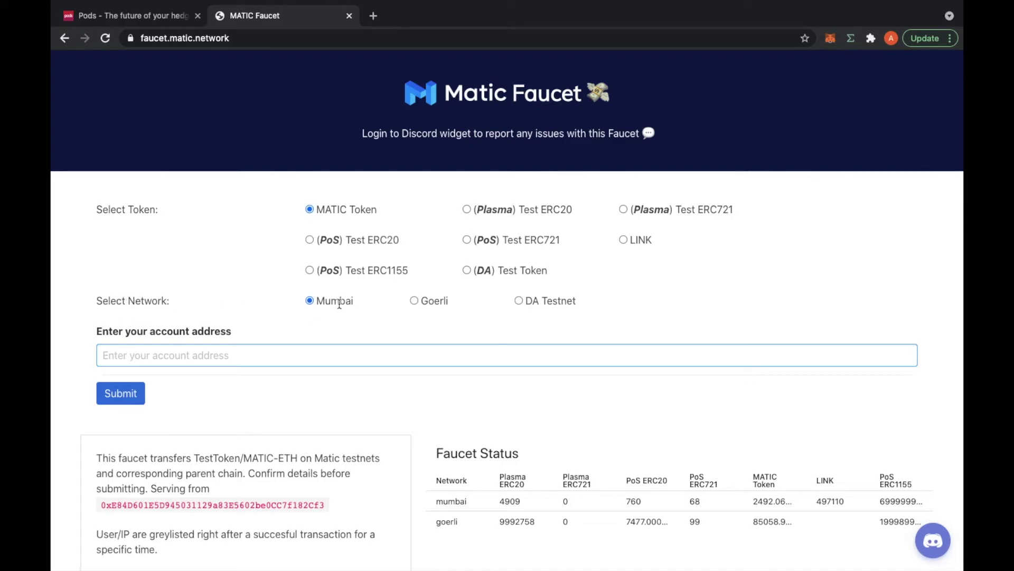
click(828, 40)
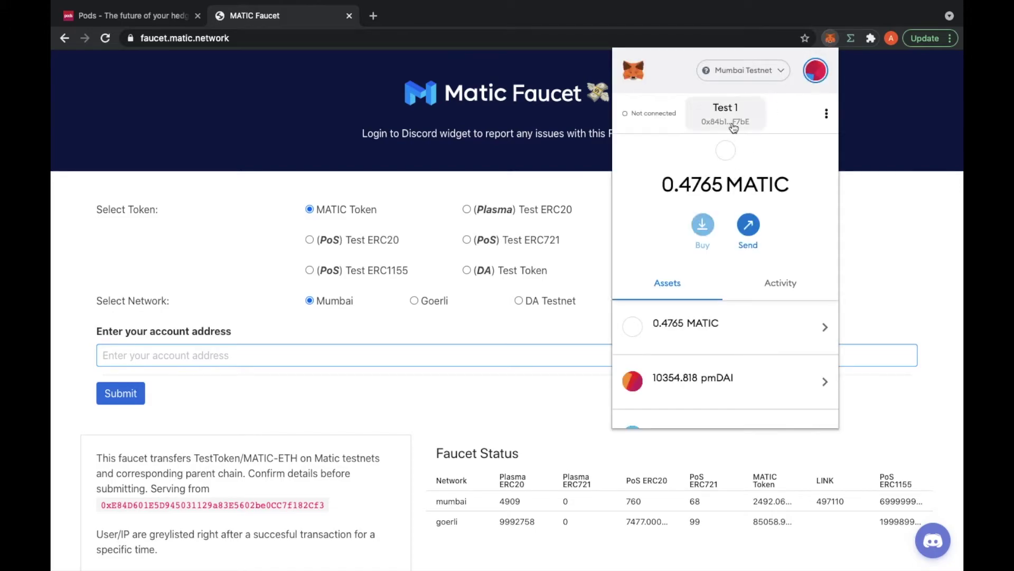
click(732, 117)
click(328, 356)
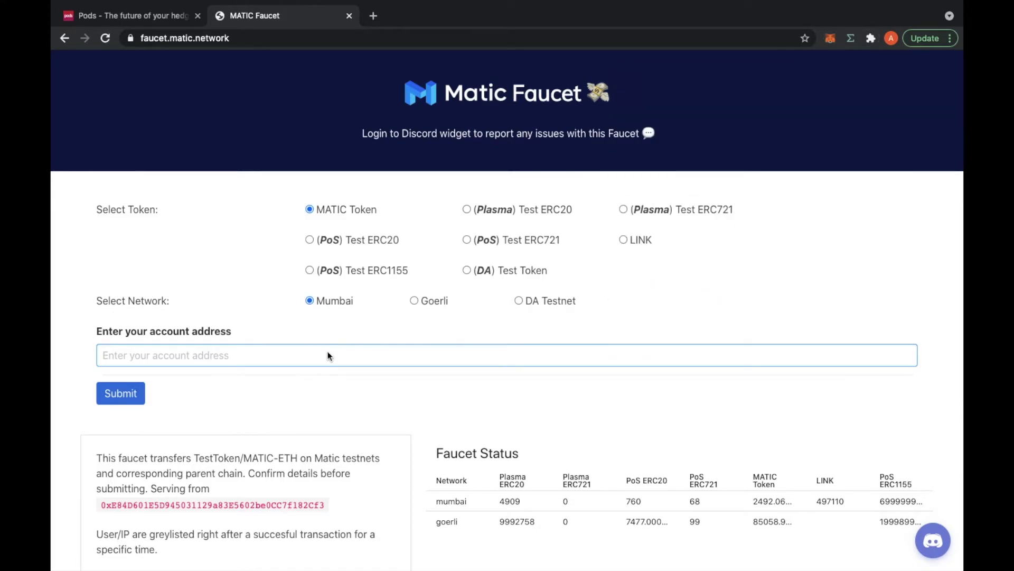
key(ctrl+v)
Step: Submit the faucet request and confirm the 0.5 MATIC transfer on Mumbai
click(121, 393)
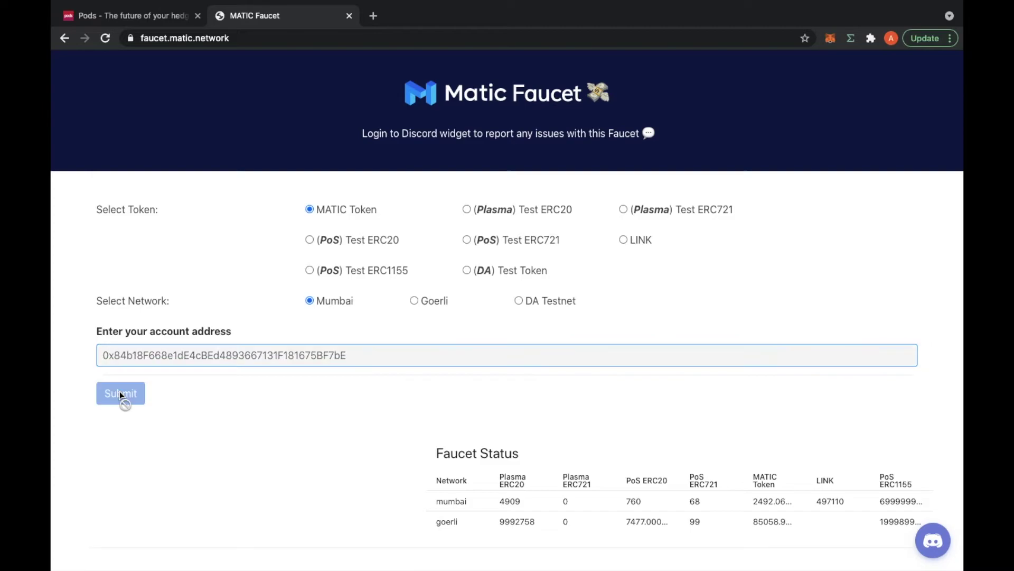
scroll(354, 443, down, 1)
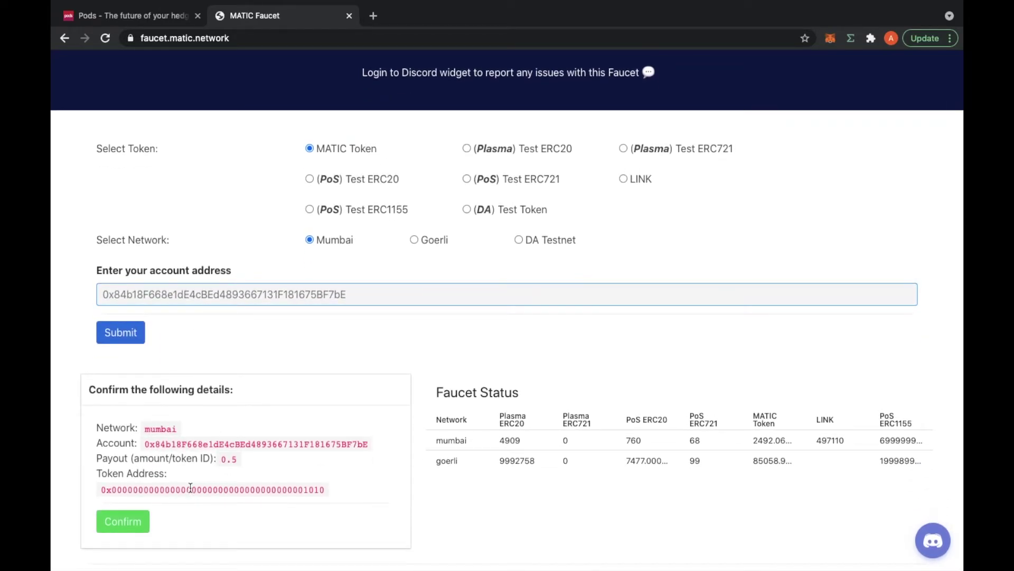
click(132, 523)
click(134, 523)
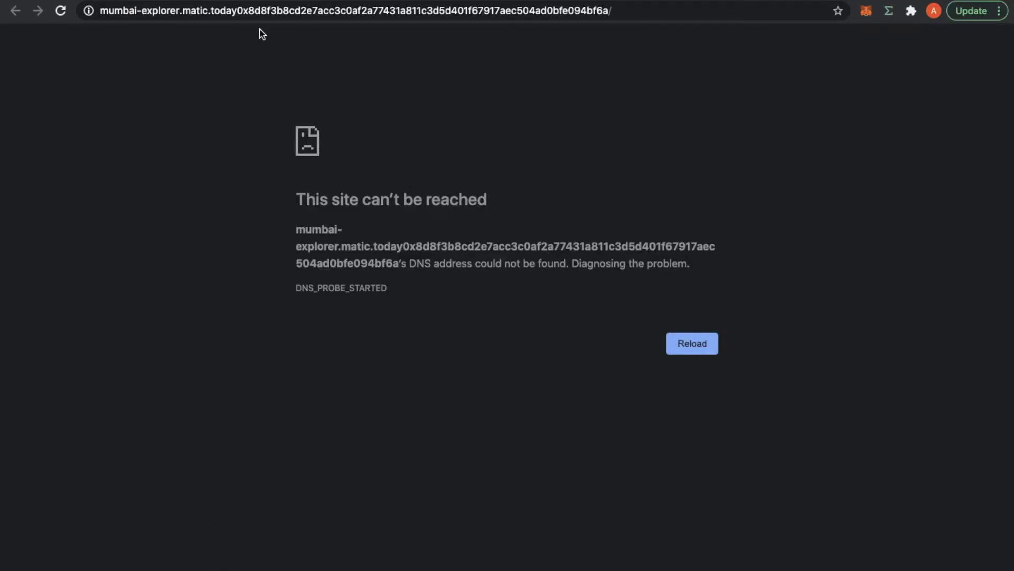
Step: Delete the transaction hash after 'matic.today' in the address and load the explorer
click(246, 16)
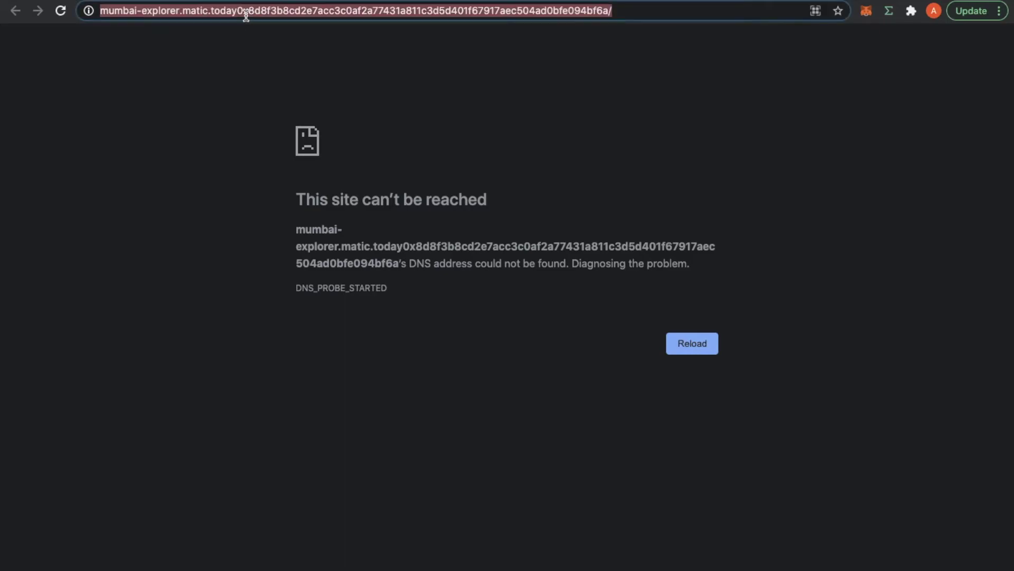
click(253, 8)
double_click(389, 7)
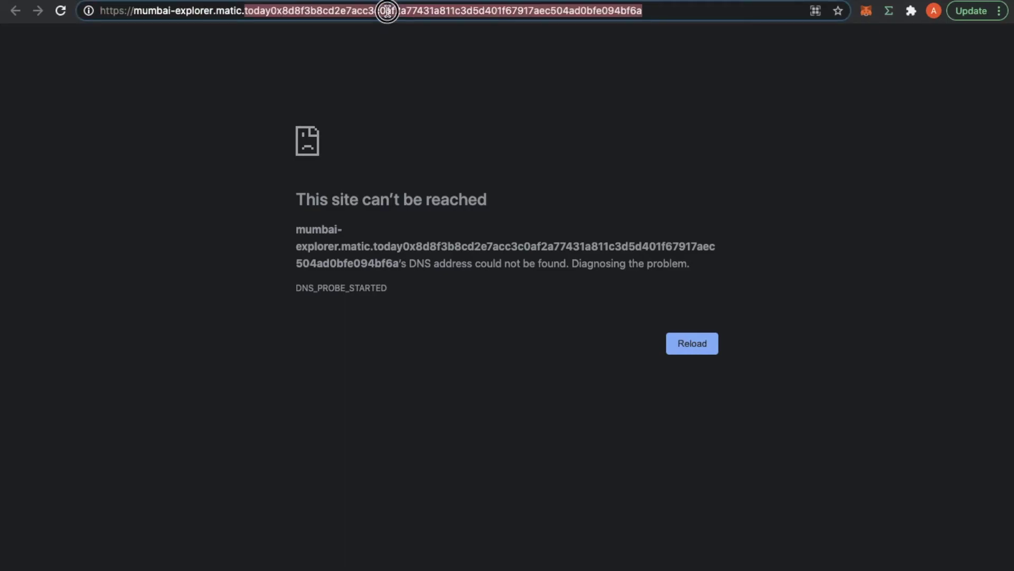
click(289, 13)
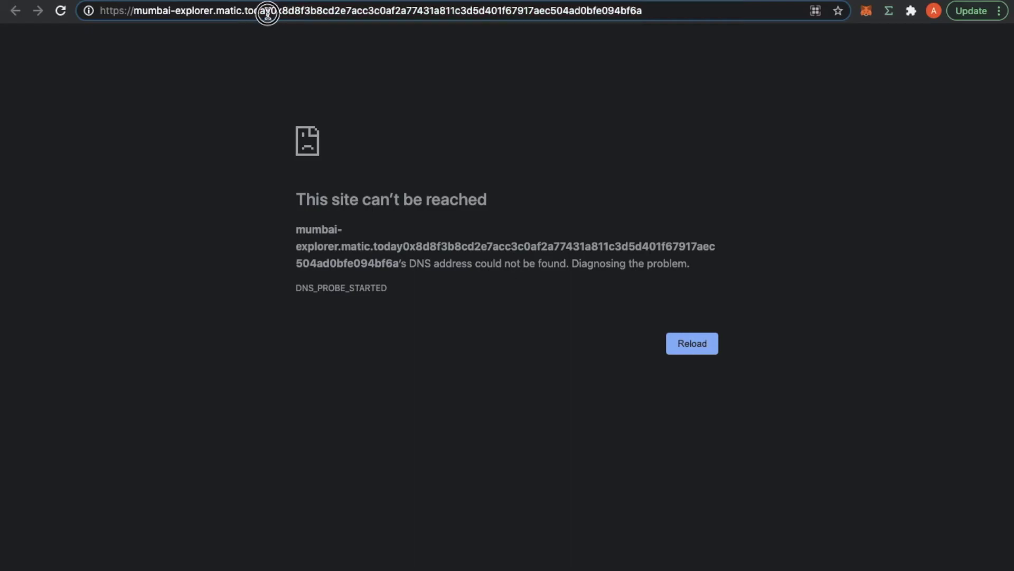
click(269, 15)
key(shift+End)
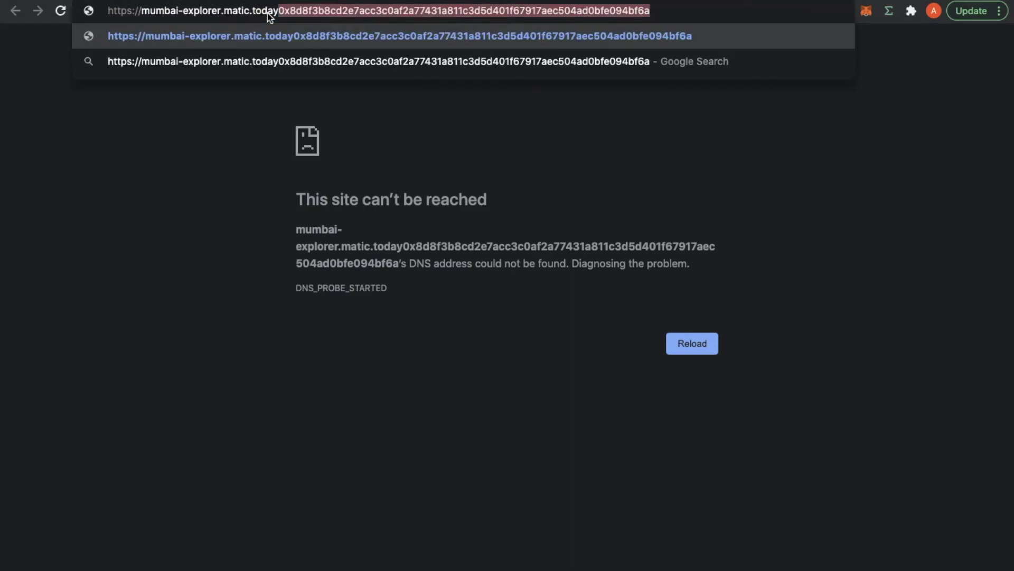
key(BackSpace)
key(Return)
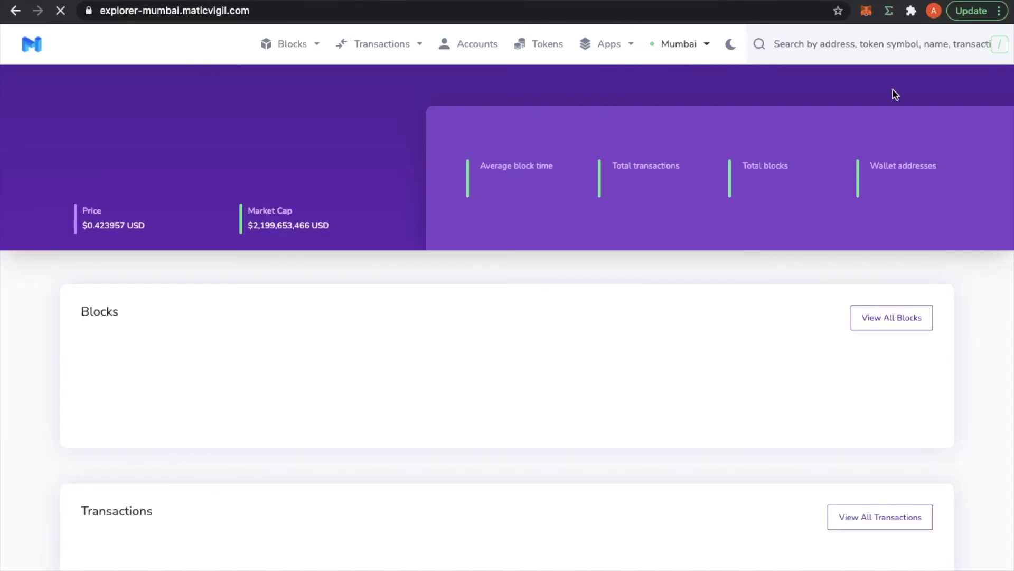
Step: Search the explorer for the pasted hash, then rerun the search without the 'today' prefix
click(830, 44)
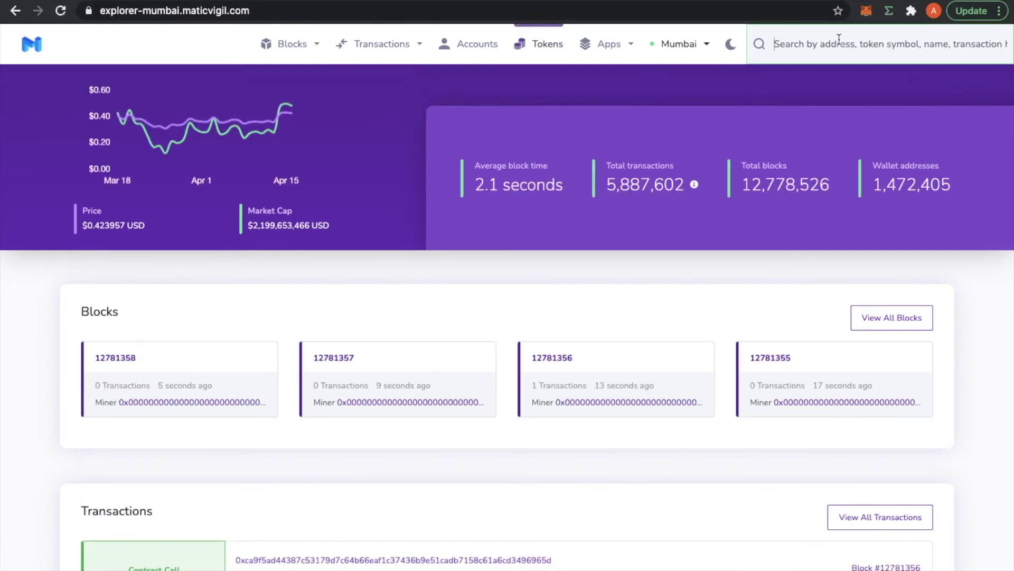
key(ctrl+v)
key(Return)
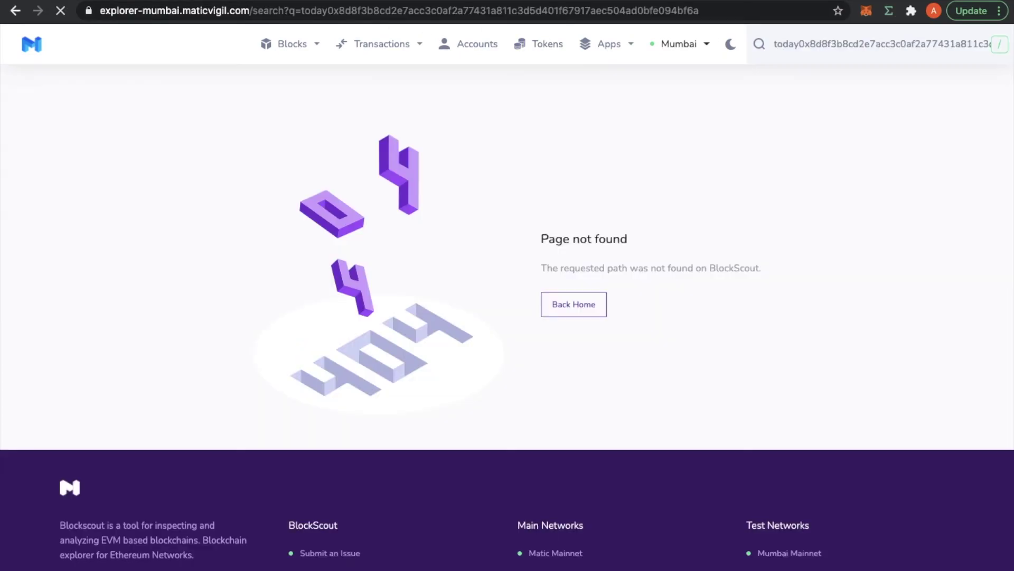
click(857, 43)
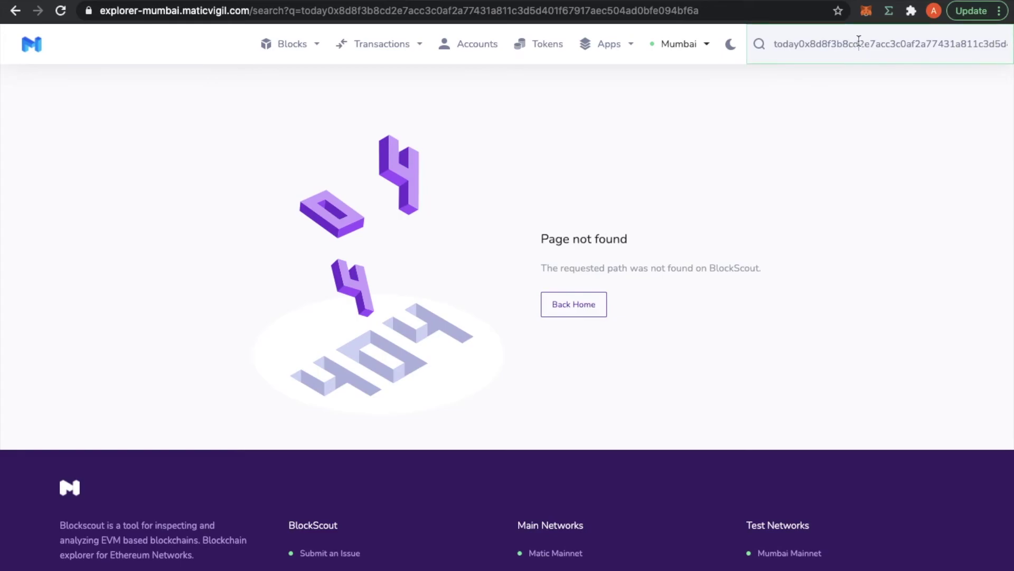
key(shift+Home)
key(BackSpace)
key(Return)
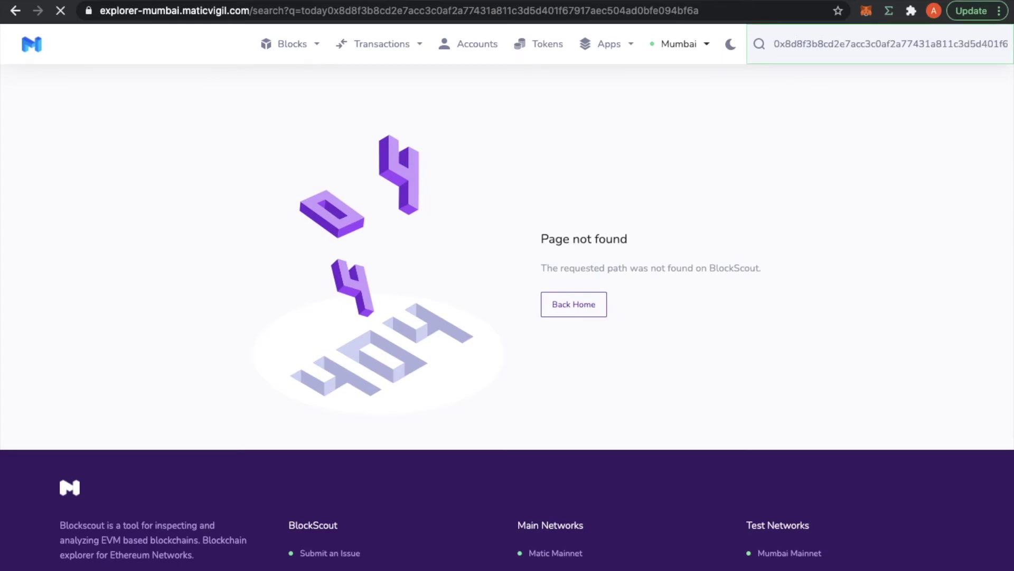